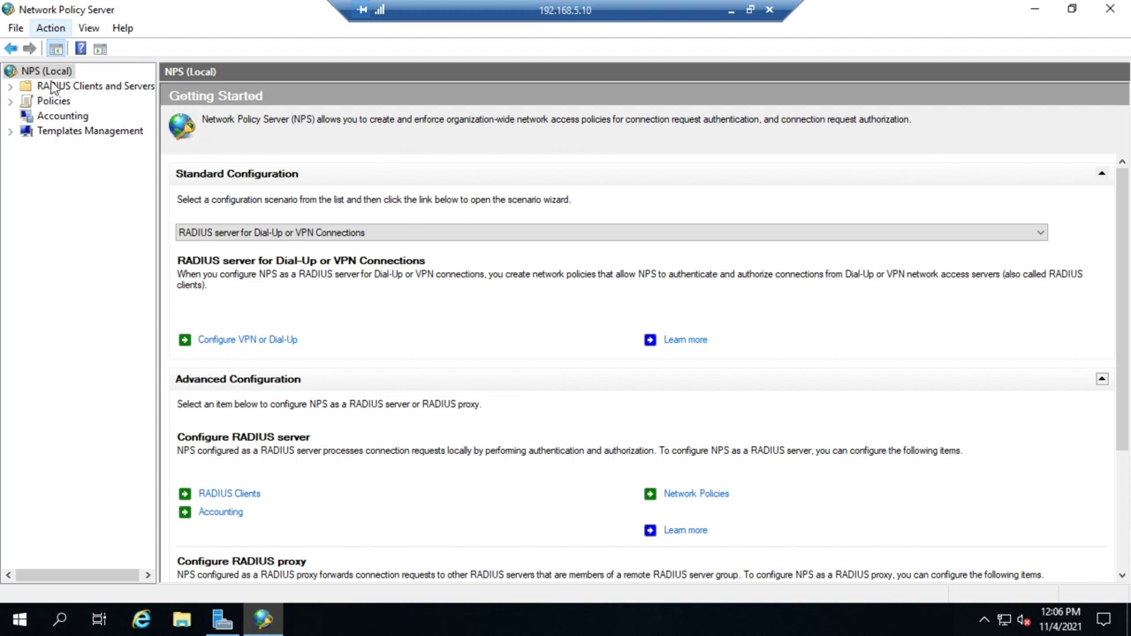
Show the RADIUS Clients list, which contains the Office Switch client at 192.168.4.6.
{"action": "left_click", "coordinate": [104, 88]}
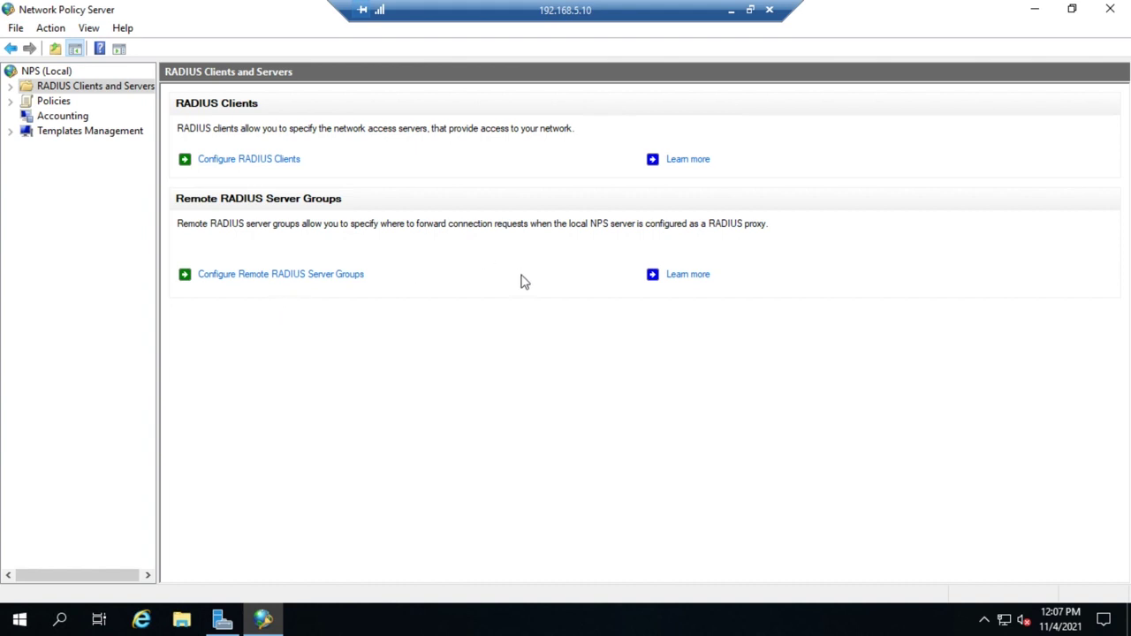
{"action": "left_click", "coordinate": [232, 162]}
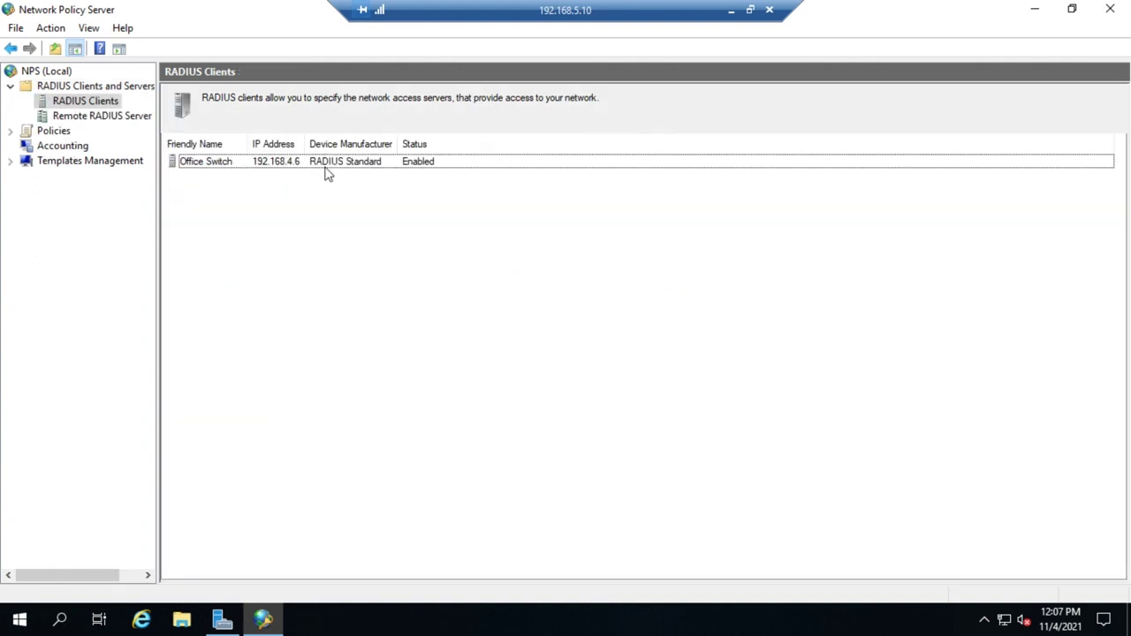
Delete the Office Switch RADIUS client and confirm, leaving the clients list empty.
{"action": "left_click", "coordinate": [209, 163]}
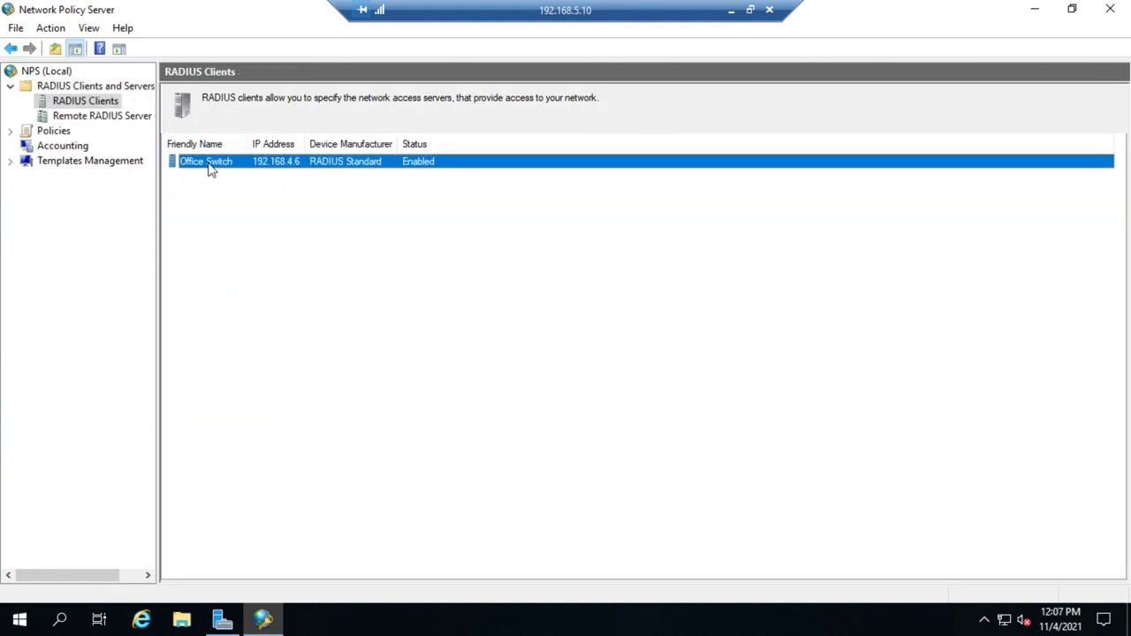
{"action": "right_click", "coordinate": [209, 163]}
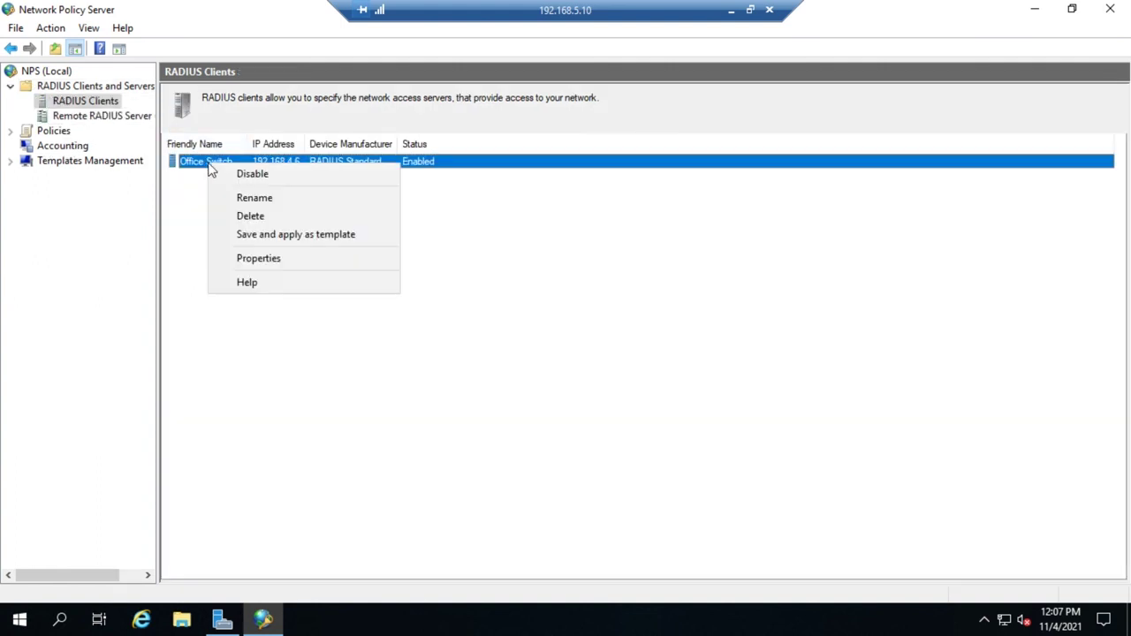
{"action": "left_click", "coordinate": [251, 217]}
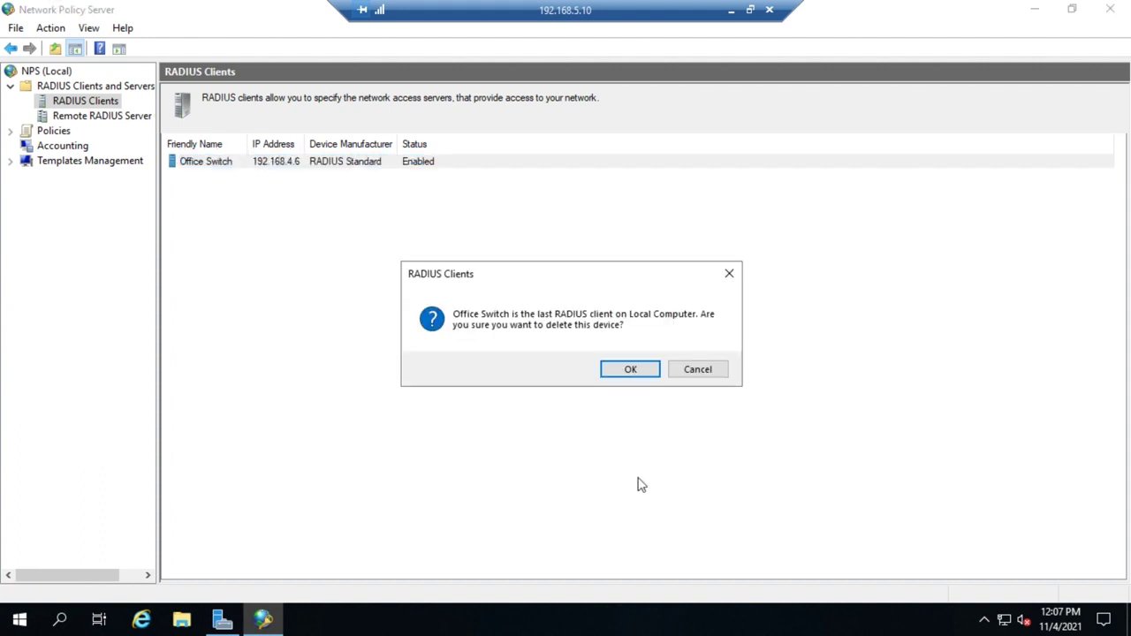
{"action": "left_click", "coordinate": [625, 369]}
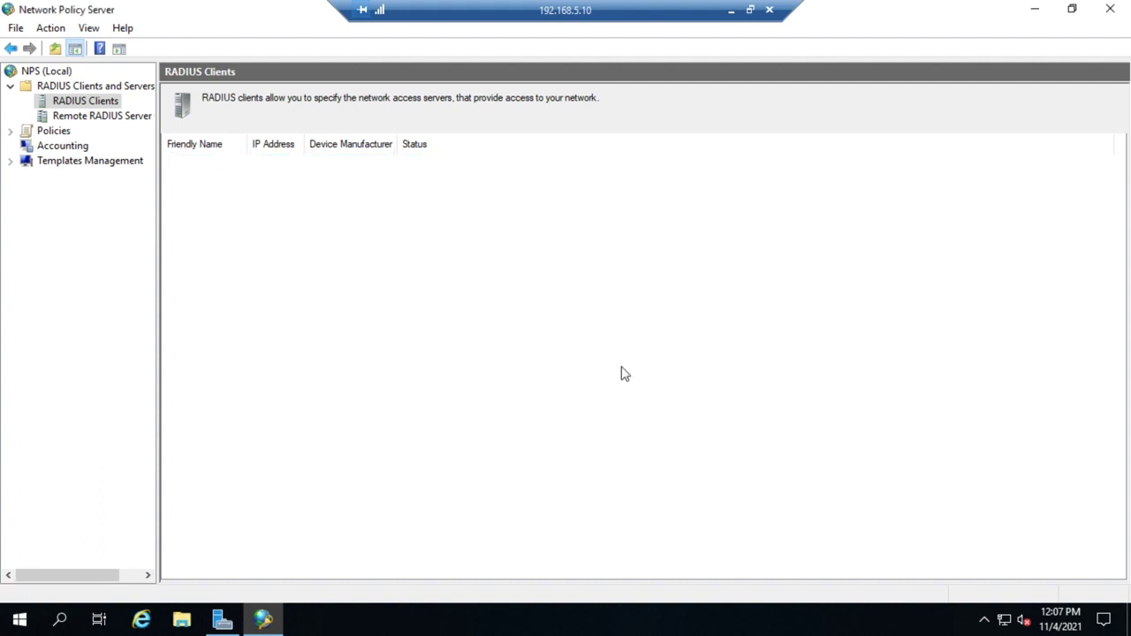
{"action": "right_click", "coordinate": [90, 100]}
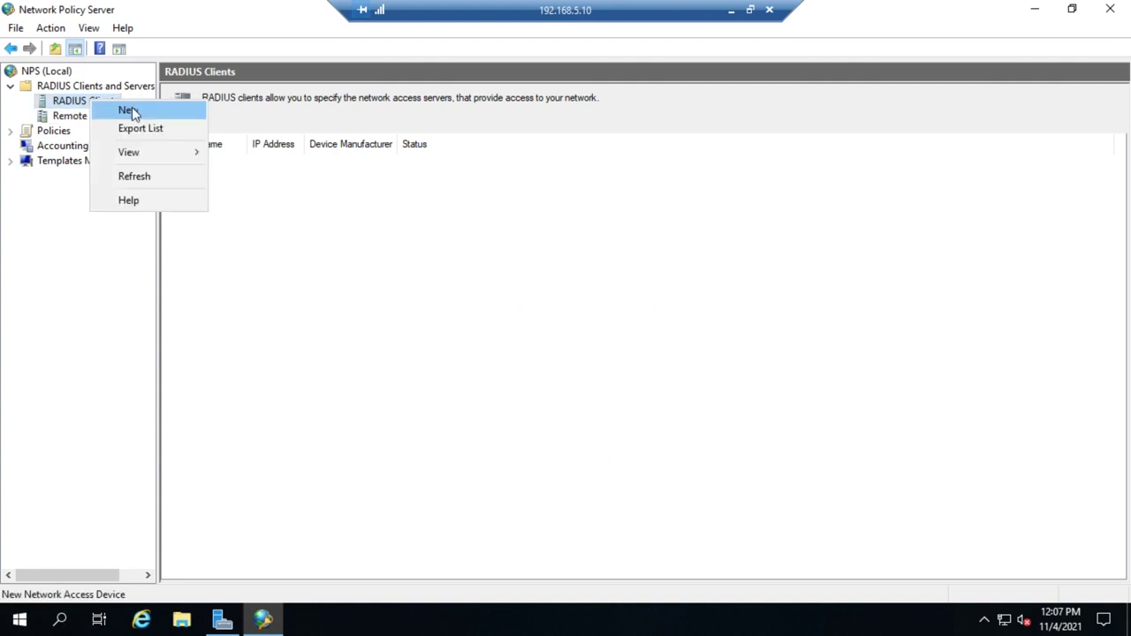
Start a new RADIUS client named 'VPN Server' at address 192.168.5.20.
{"action": "left_click", "coordinate": [128, 111]}
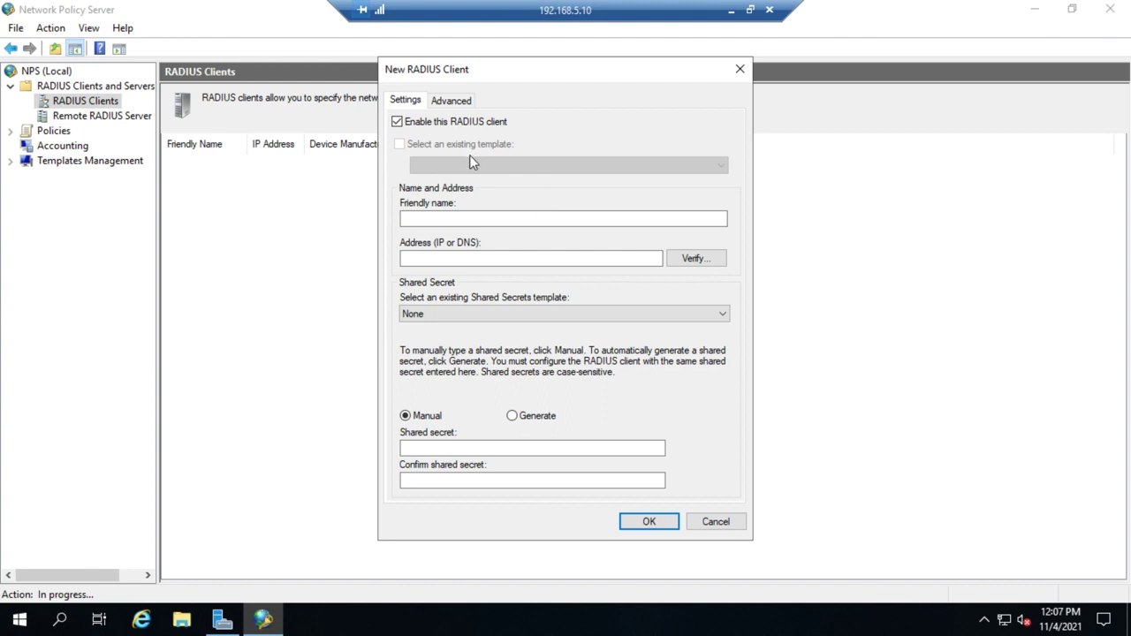
{"action": "left_click", "coordinate": [467, 218]}
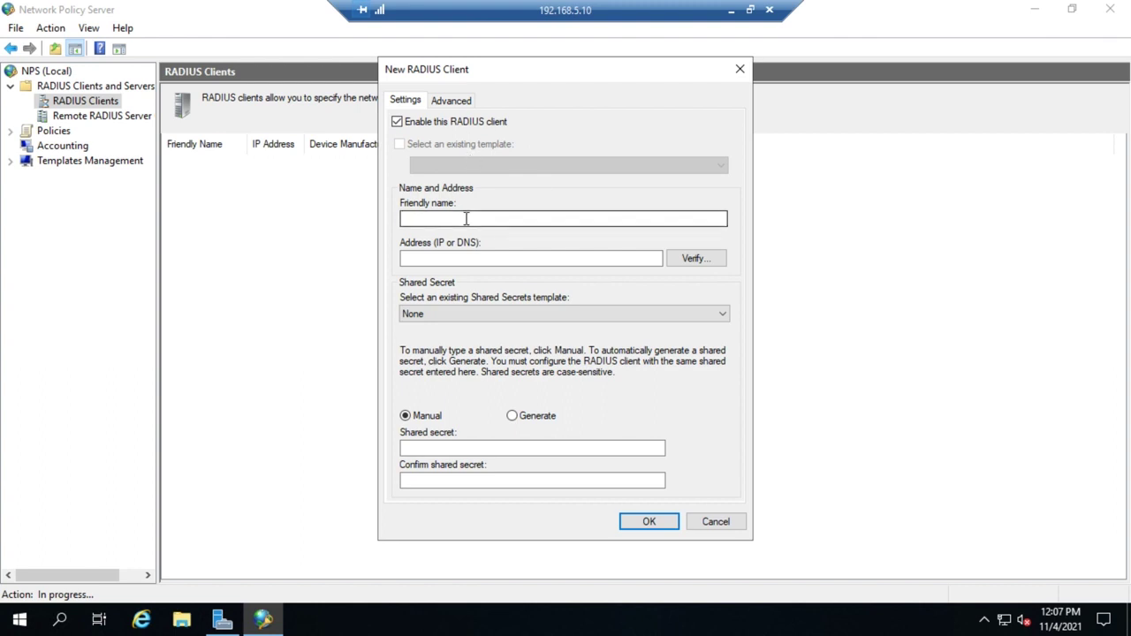
{"action": "left_click", "coordinate": [467, 218]}
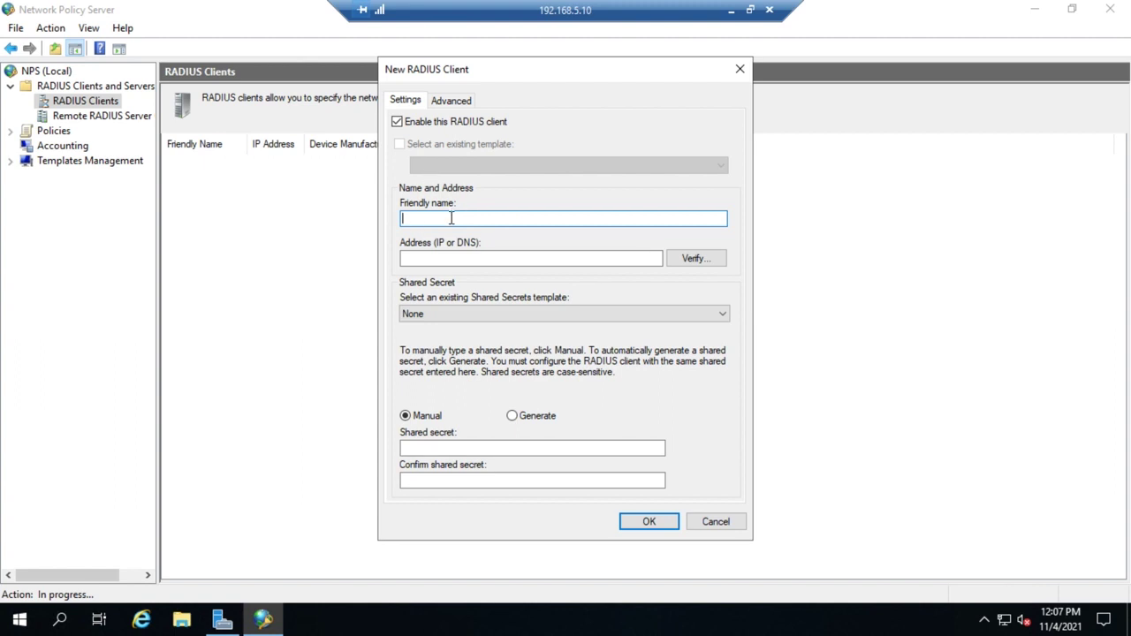
{"action": "type", "text": "VPN Server"}
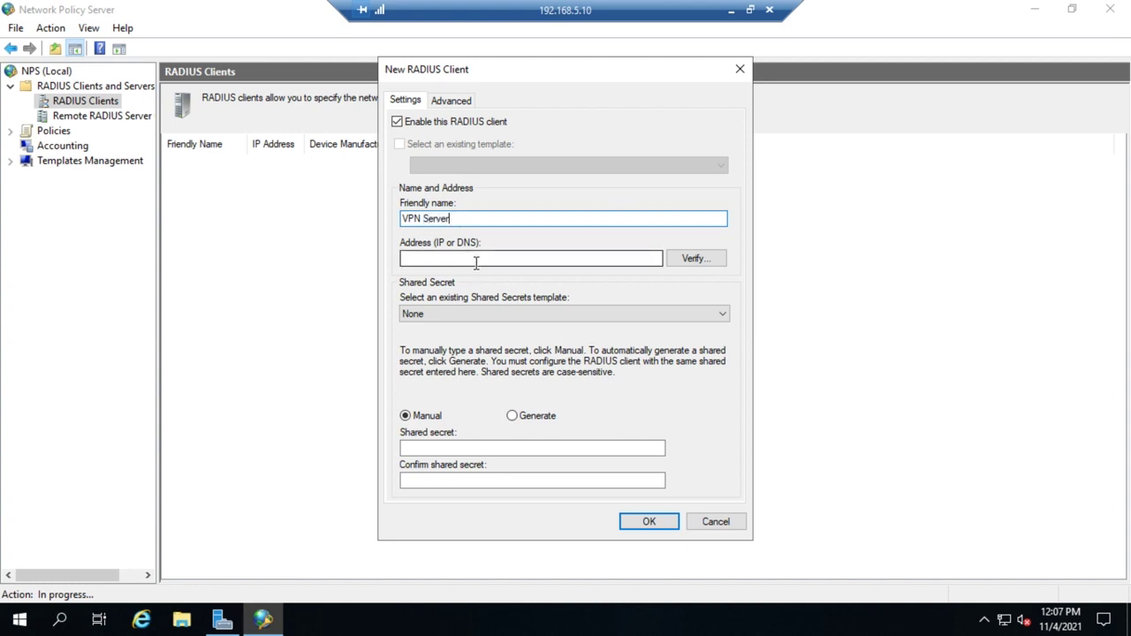
{"action": "left_click", "coordinate": [475, 262]}
{"action": "type", "text": "192.1"}
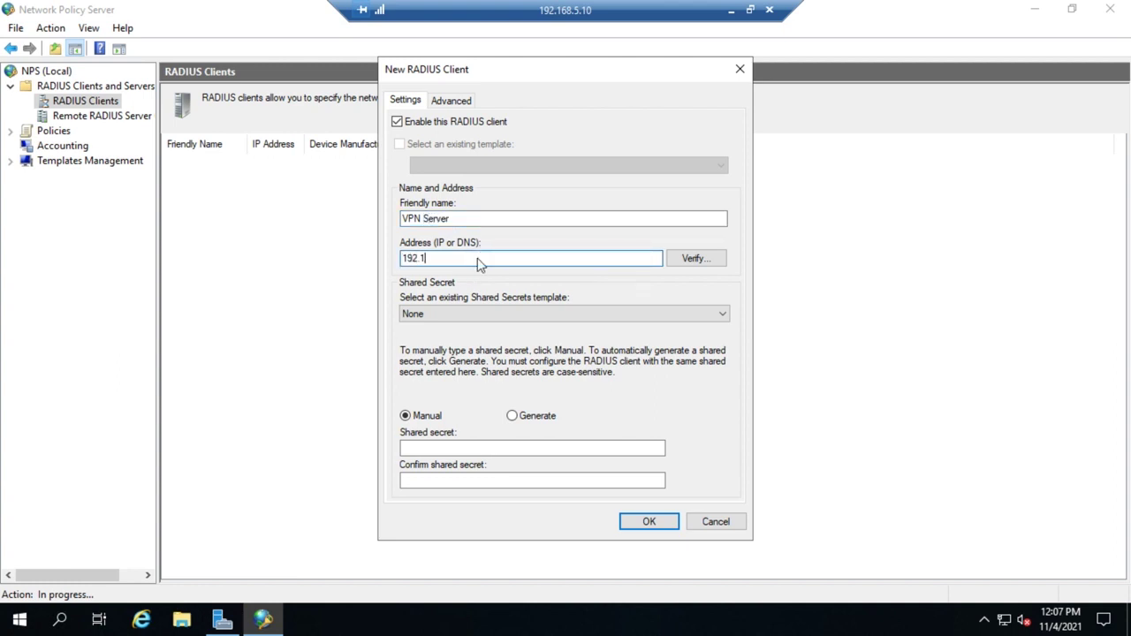
{"action": "type", "text": "68.5.20"}
Enter and confirm the client's shared secret, keeping vendor RADIUS Standard.
{"action": "left_click", "coordinate": [430, 453]}
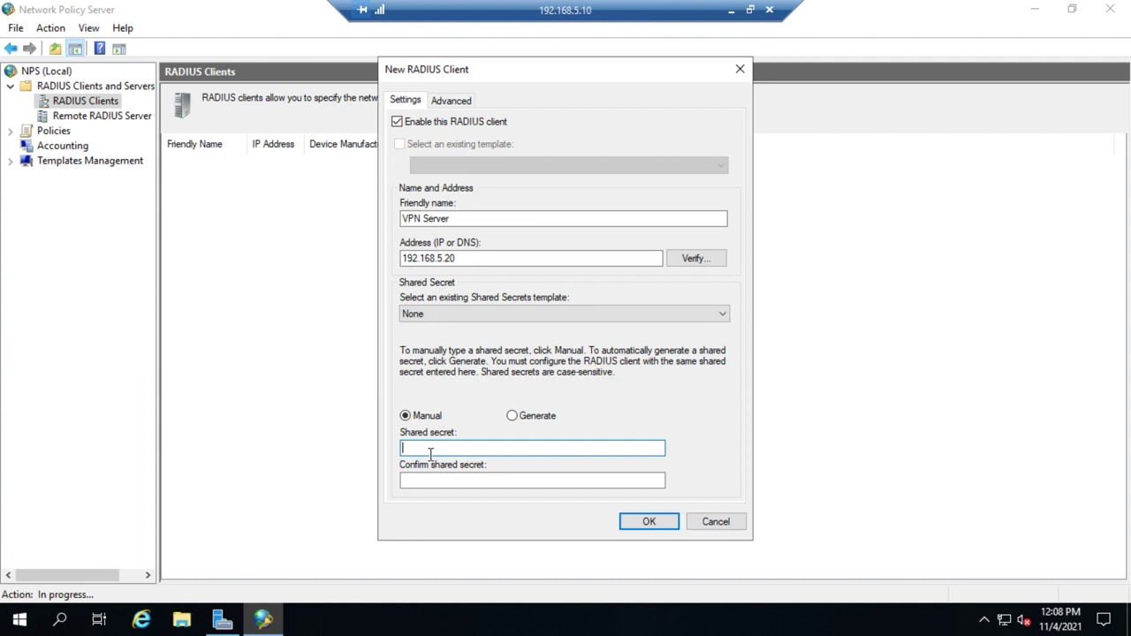
{"action": "type", "text": "Password1"}
{"action": "key", "text": "Tab"}
{"action": "type", "text": "Passwor"}
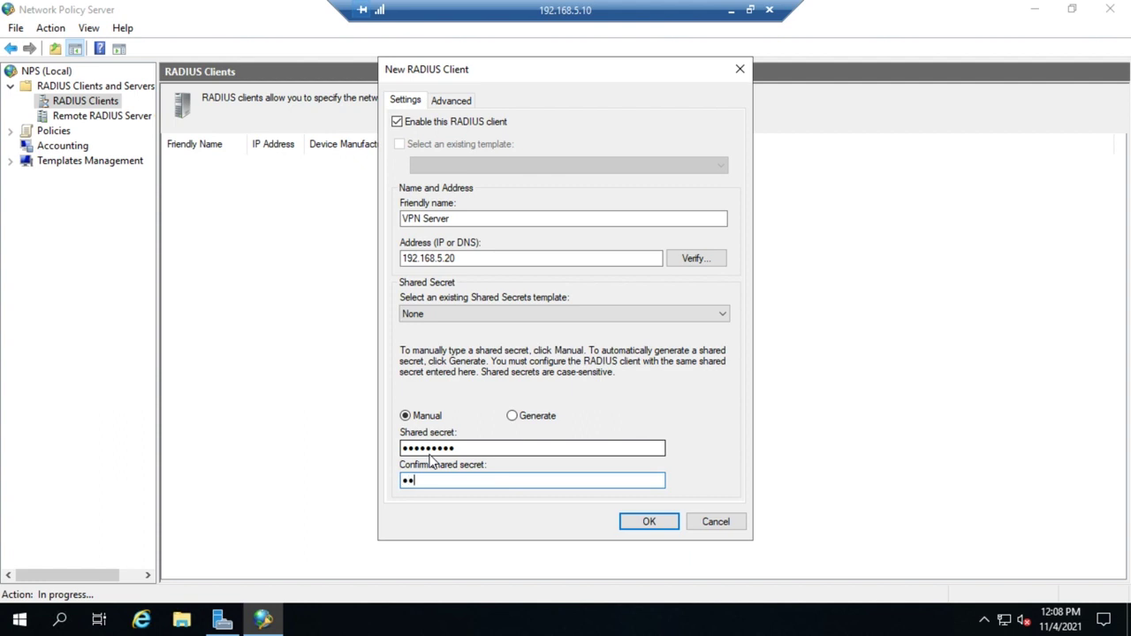
{"action": "type", "text": "d1"}
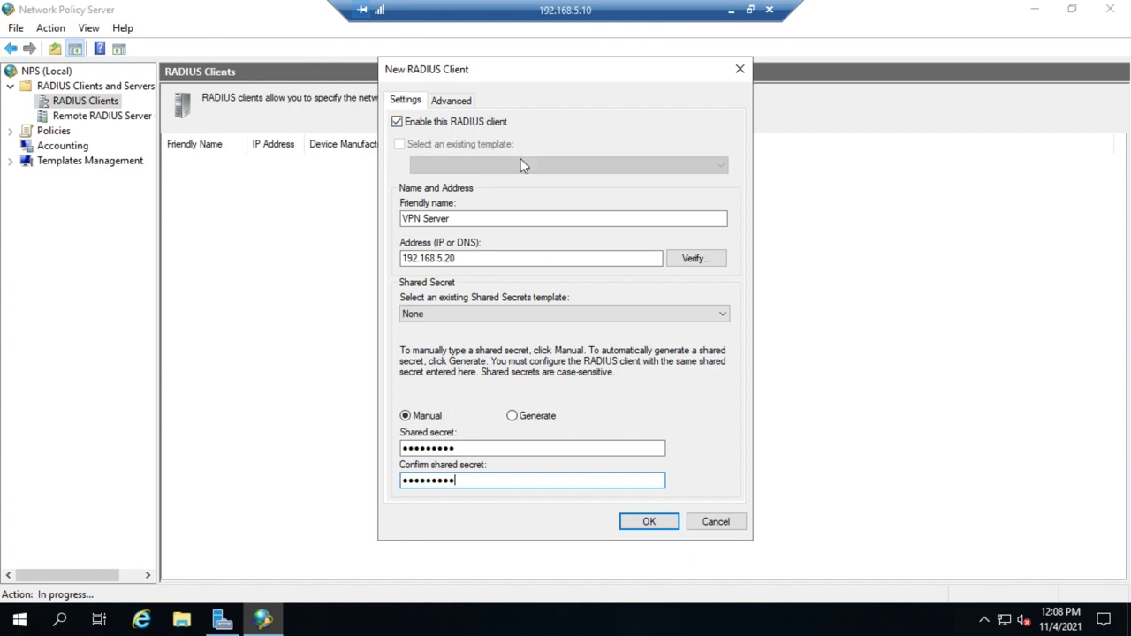
{"action": "left_click", "coordinate": [443, 104]}
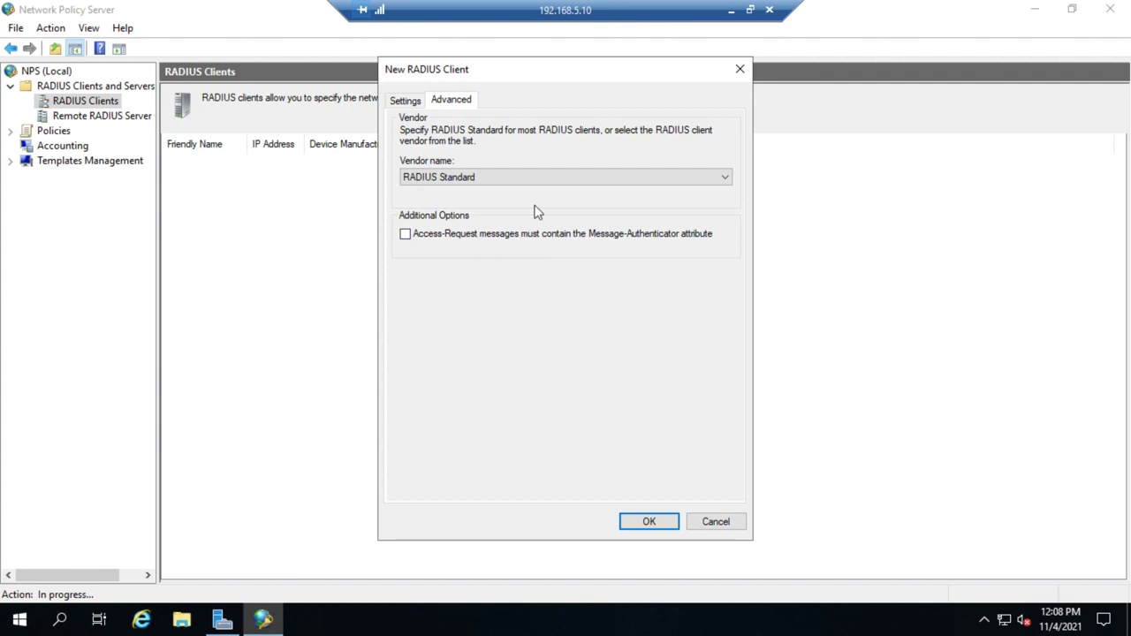
Save the VPN Server client at 192.168.5.20 so it appears enabled in the list.
{"action": "left_click", "coordinate": [629, 527]}
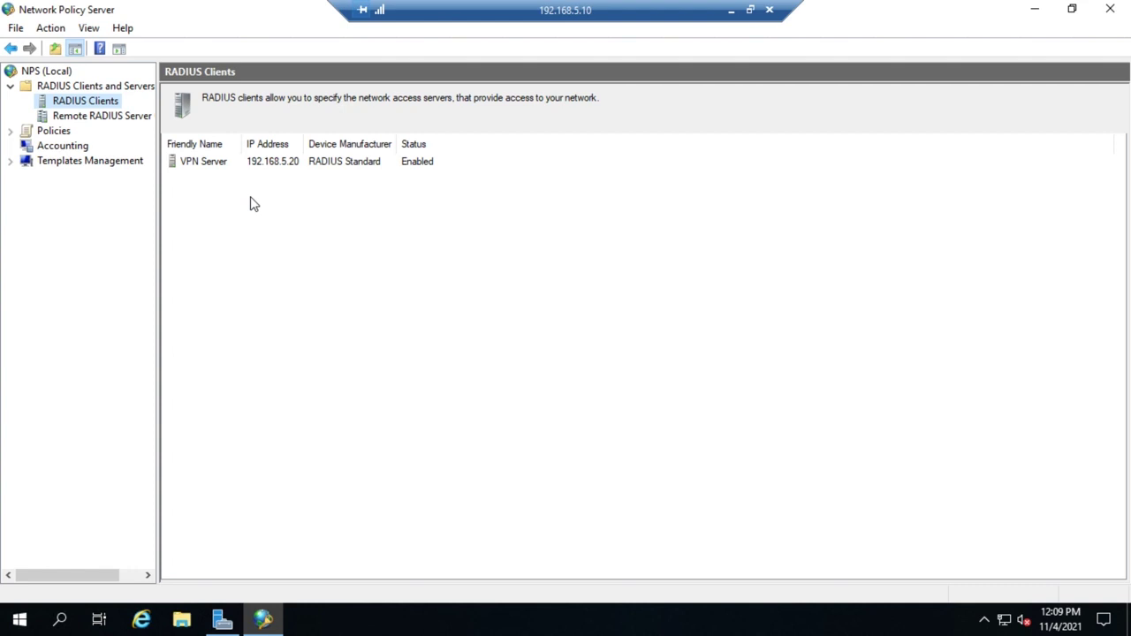
Create a new remote RADIUS server group named 'VPN Auth Serv'.
{"action": "left_click", "coordinate": [81, 118]}
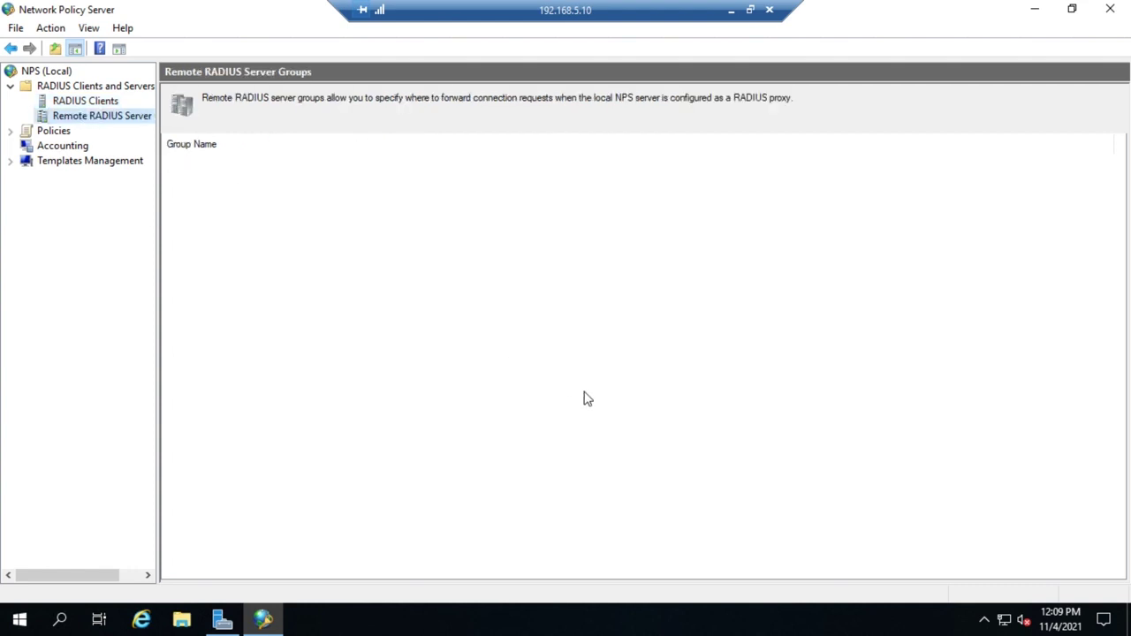
{"action": "right_click", "coordinate": [89, 119]}
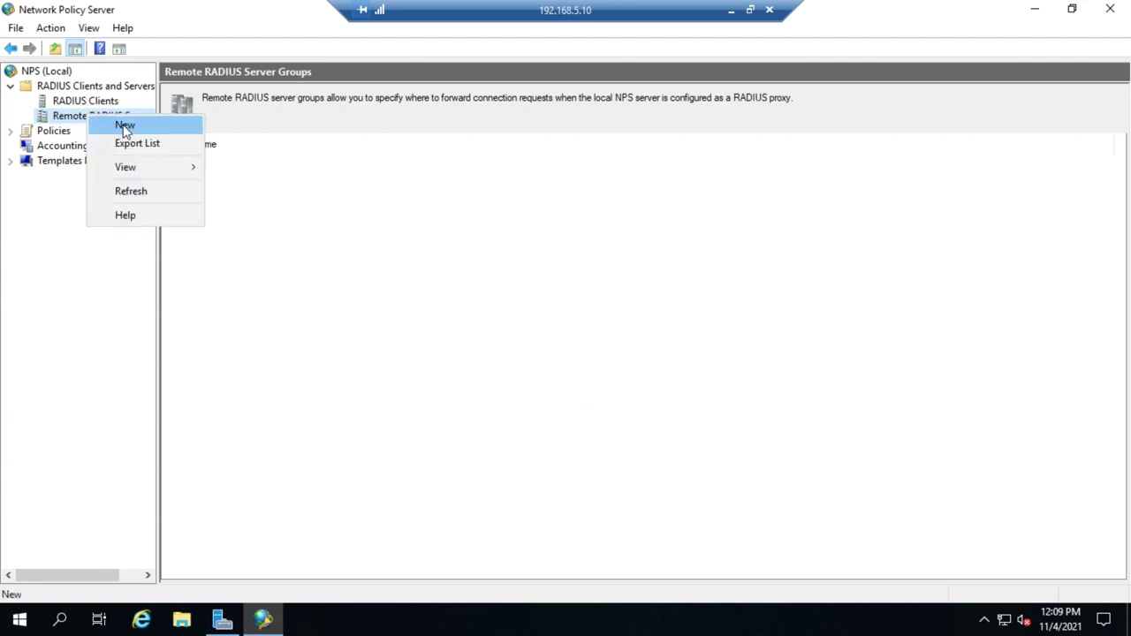
{"action": "left_click", "coordinate": [124, 127]}
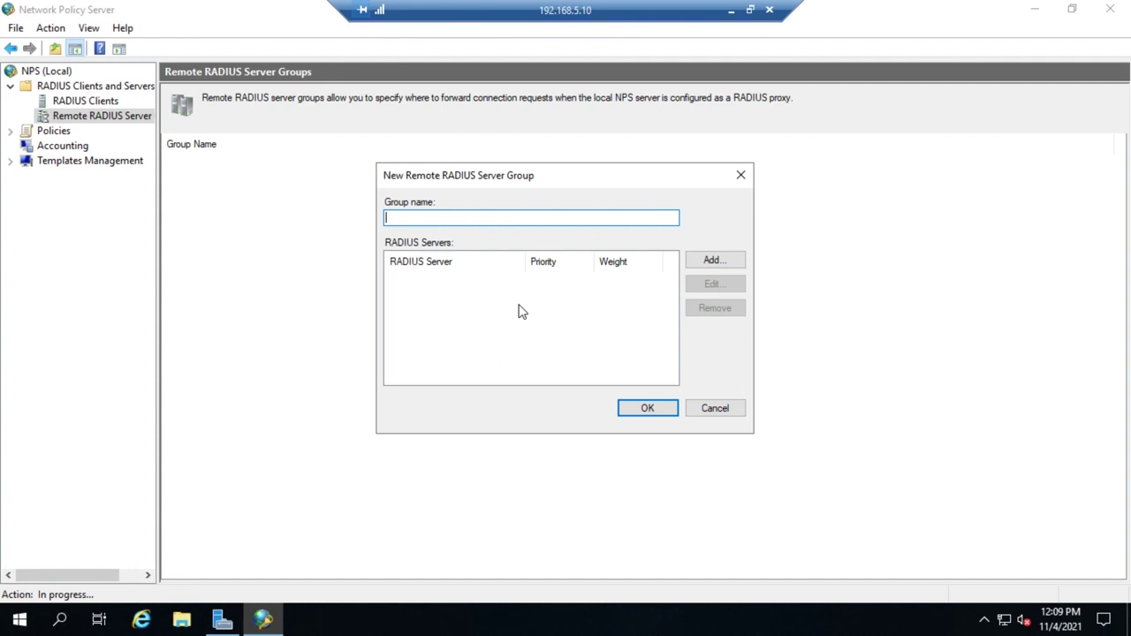
{"action": "type", "text": "VPN Auth Serv"}
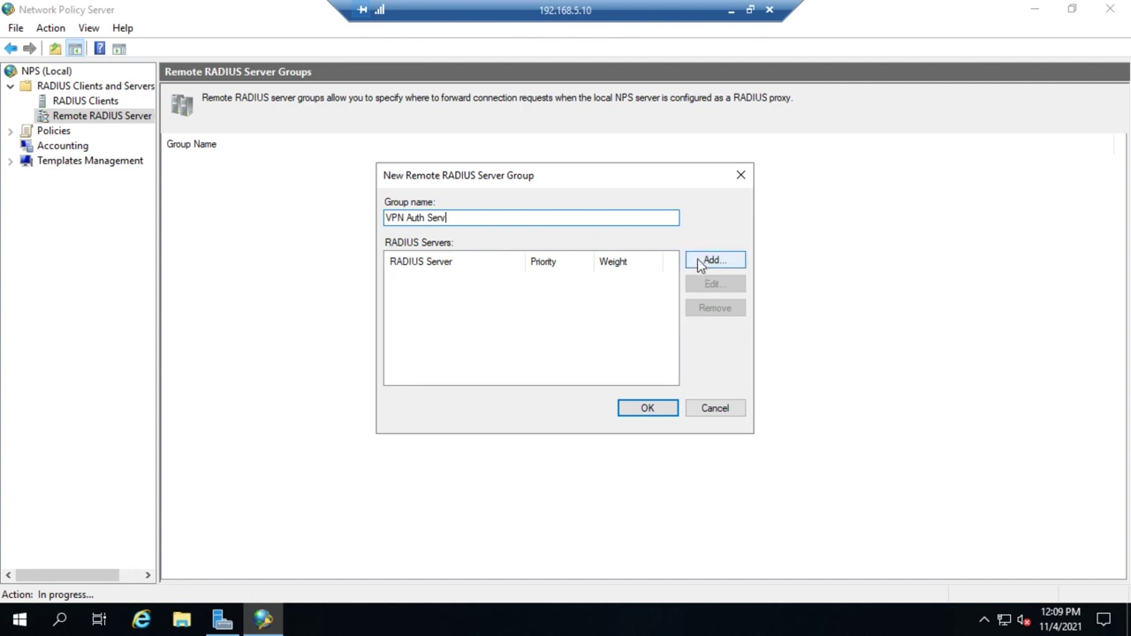
{"action": "left_click", "coordinate": [711, 261]}
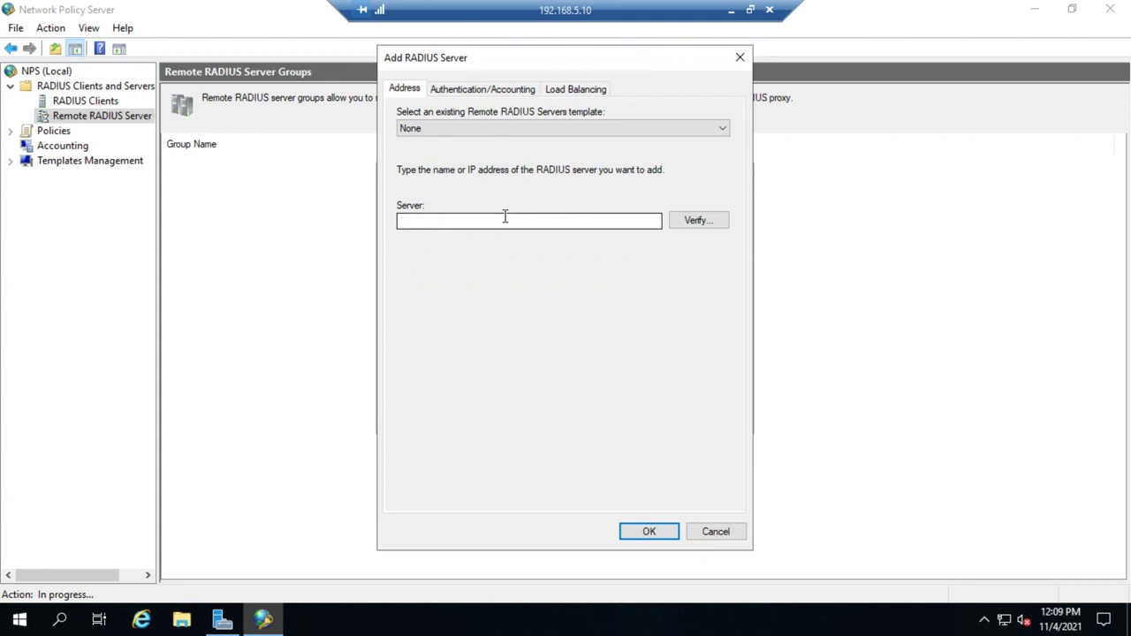
Keep template None and enter server address 192.168.4.10 in the Add RADIUS Server form.
{"action": "left_click", "coordinate": [453, 129]}
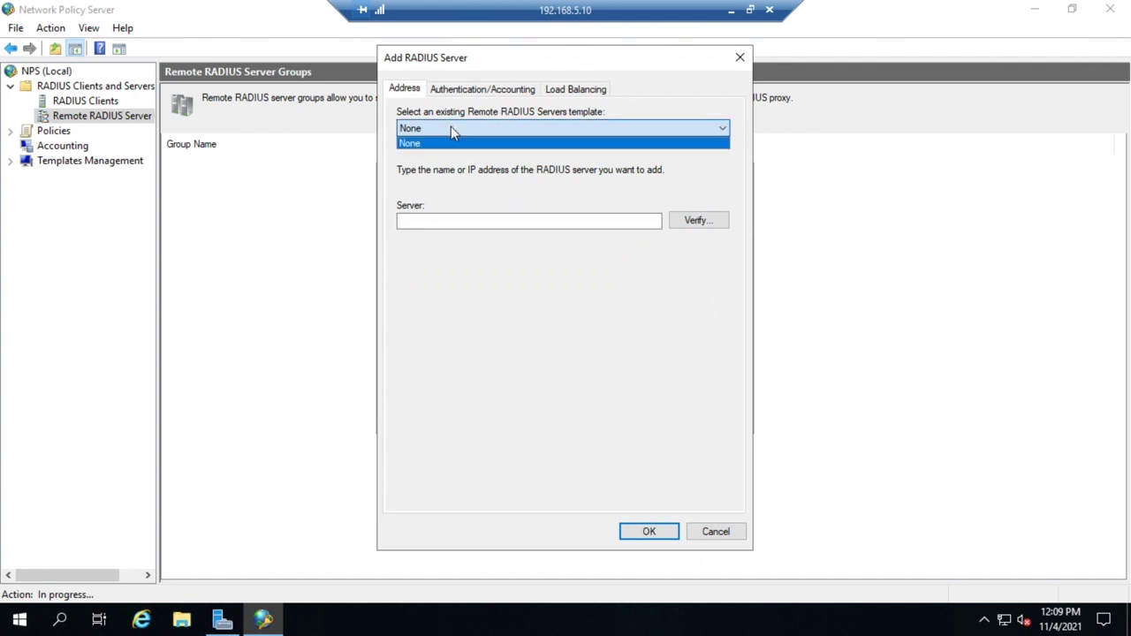
{"action": "left_click", "coordinate": [452, 129]}
{"action": "left_click", "coordinate": [450, 222]}
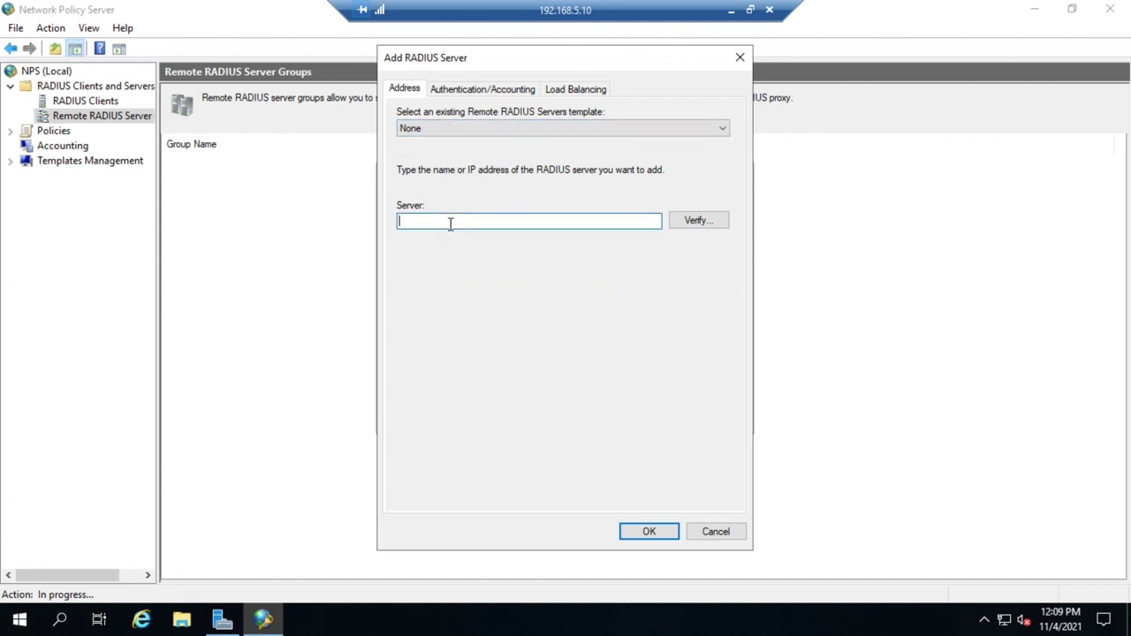
{"action": "type", "text": "192.168.4.10"}
{"action": "left_click", "coordinate": [472, 96]}
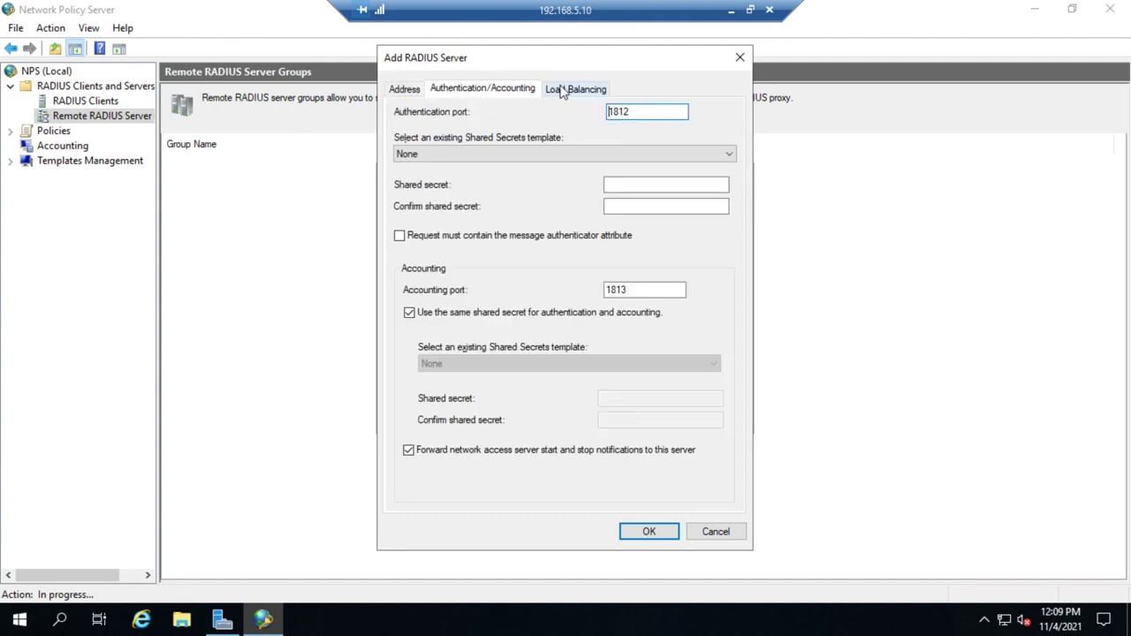
Enter and confirm the server's shared secret, leaving ports 1812 and 1813 unchanged.
{"action": "left_click", "coordinate": [562, 89]}
{"action": "left_click", "coordinate": [486, 93]}
{"action": "left_click", "coordinate": [633, 183]}
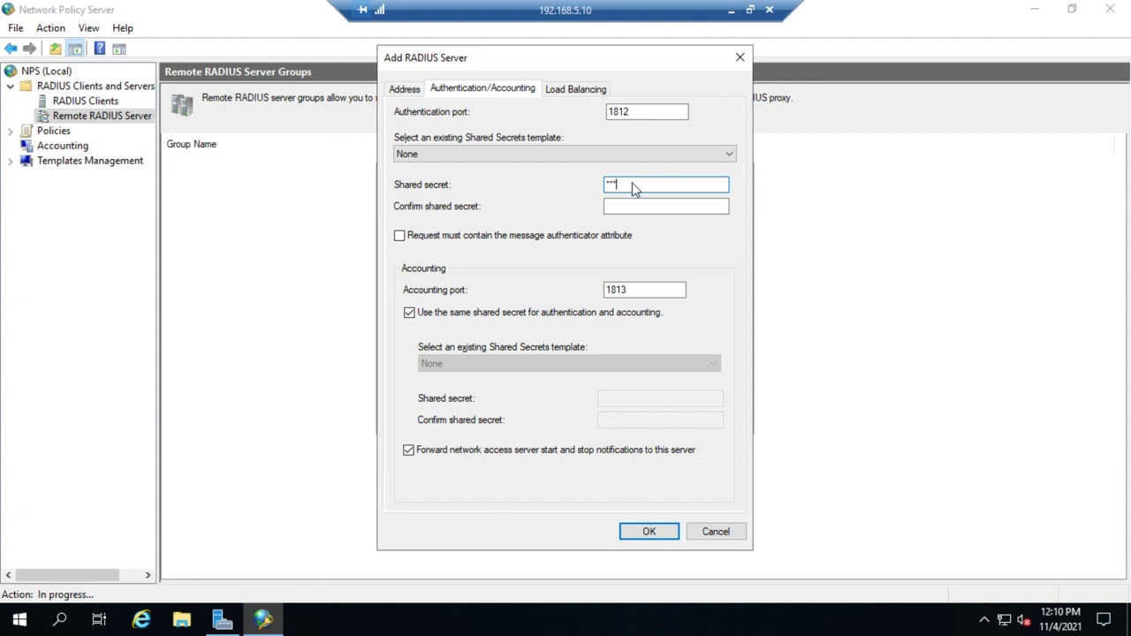
{"action": "type", "text": "***"}
{"action": "key", "text": "Tab"}
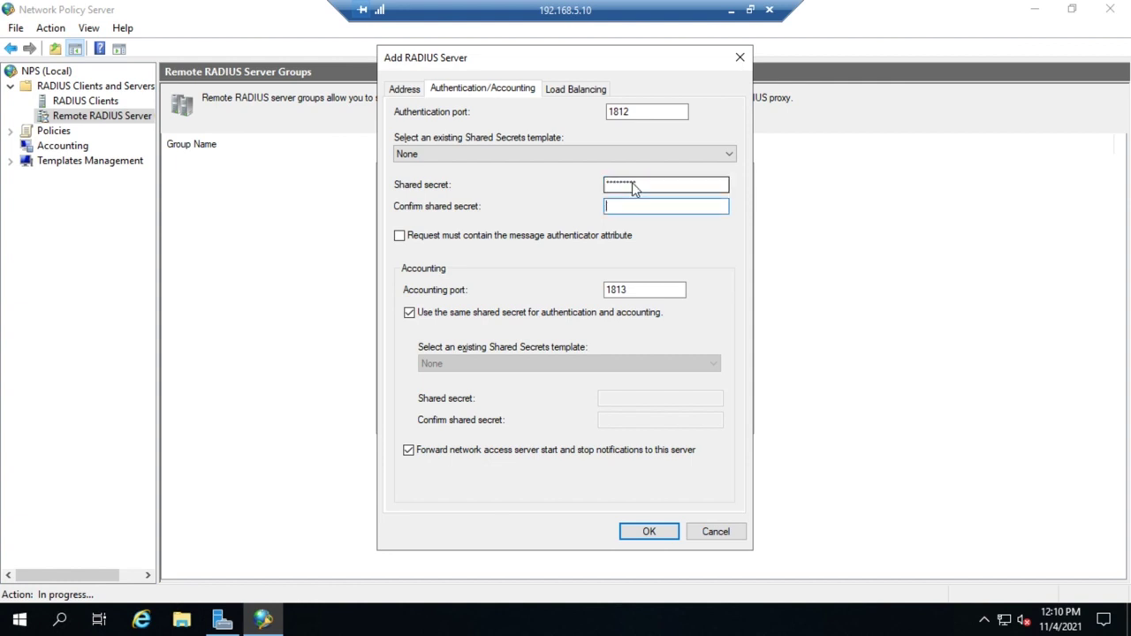
{"action": "type", "text": "******"}
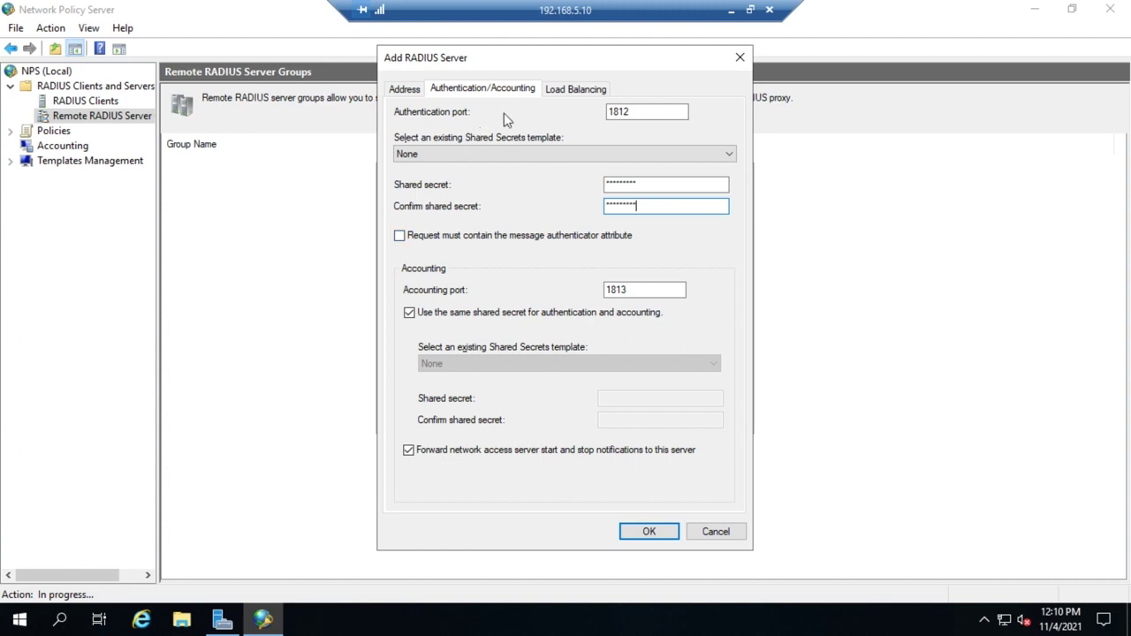
{"action": "left_click", "coordinate": [570, 94]}
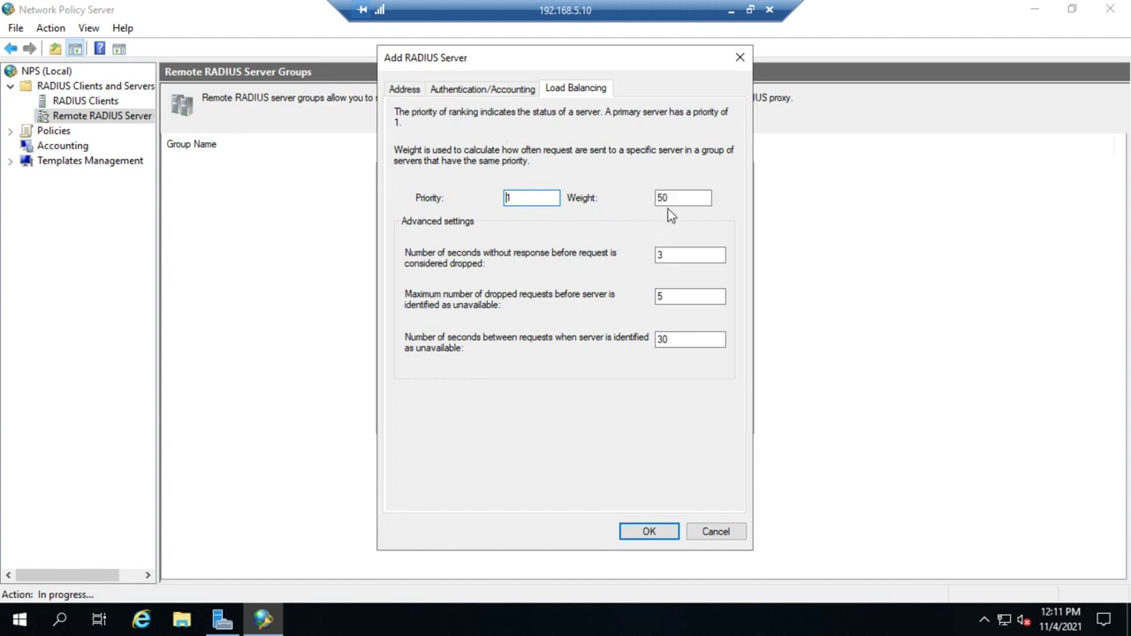
Select the Load Balancing weight value 50, with priority left at 1.
{"action": "double_click", "coordinate": [664, 197]}
{"action": "left_click", "coordinate": [657, 198]}
{"action": "left_click", "coordinate": [680, 198]}
{"action": "left_click", "coordinate": [501, 198]}
{"action": "left_click", "coordinate": [668, 339]}
Add server 192.168.4.10, then add 192.168.4.11 with priority 1 and weight 50.
{"action": "left_click", "coordinate": [656, 533]}
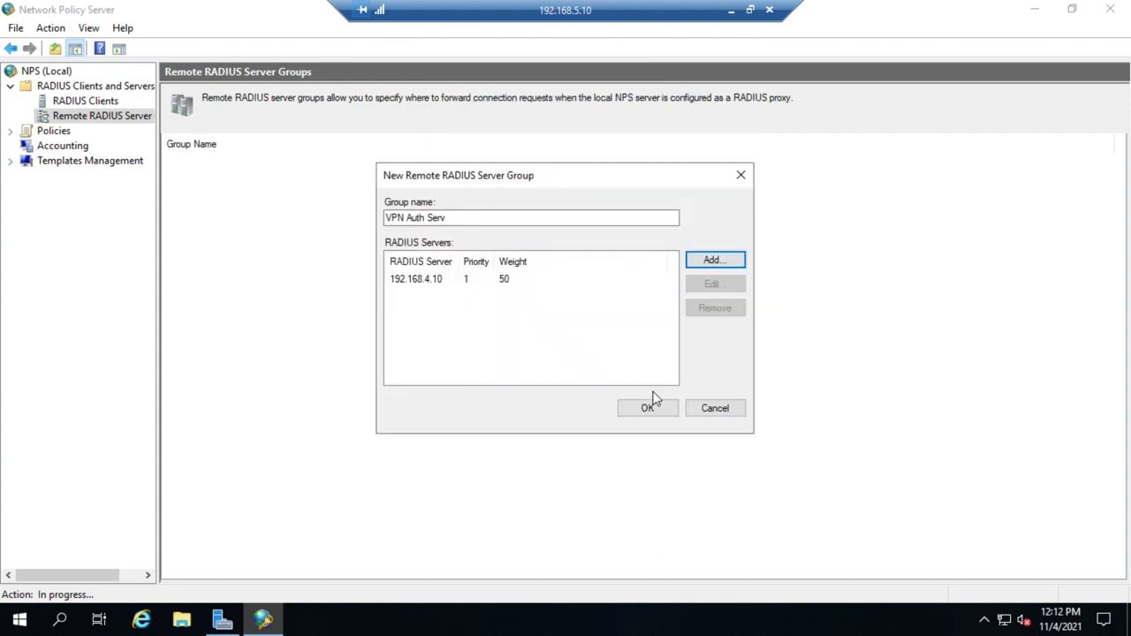
{"action": "left_click", "coordinate": [742, 267]}
{"action": "left_click", "coordinate": [502, 221]}
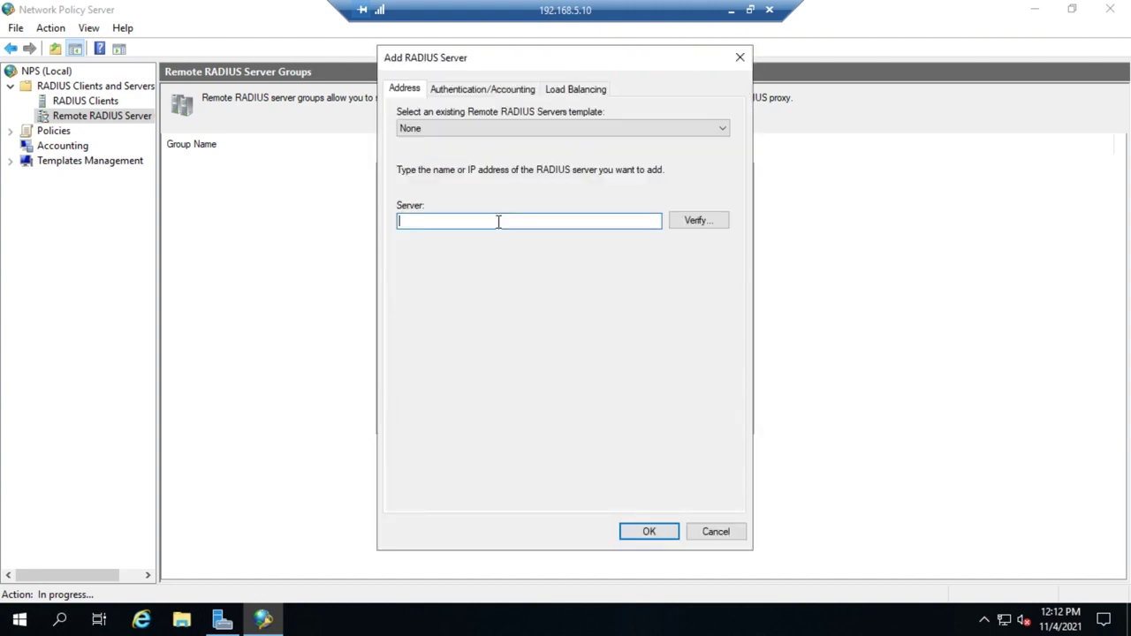
{"action": "type", "text": "192.168.4.11"}
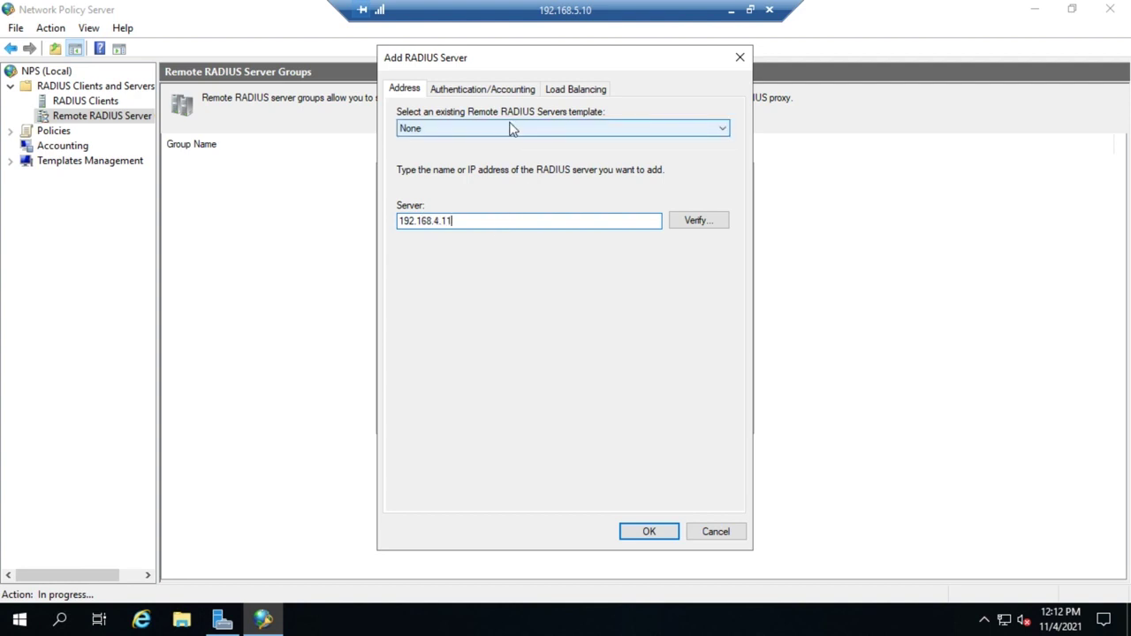
{"action": "left_click", "coordinate": [557, 89]}
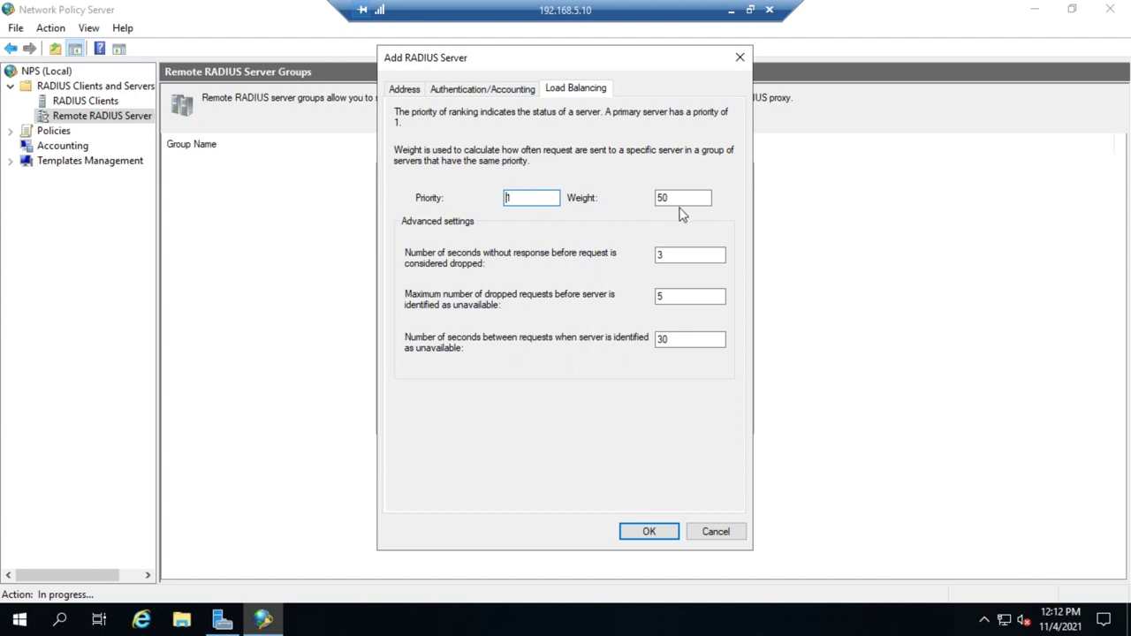
{"action": "left_click", "coordinate": [646, 532]}
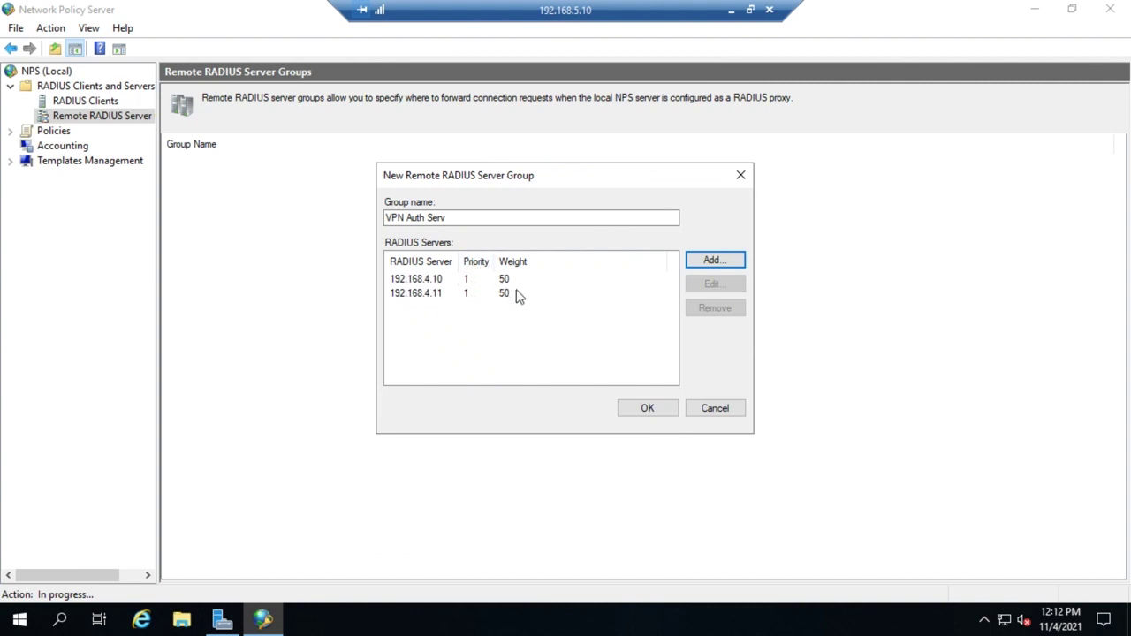
Save the VPN Auth Serv group, then verify it and the VPN Server client in the tree.
{"action": "left_click", "coordinate": [647, 411]}
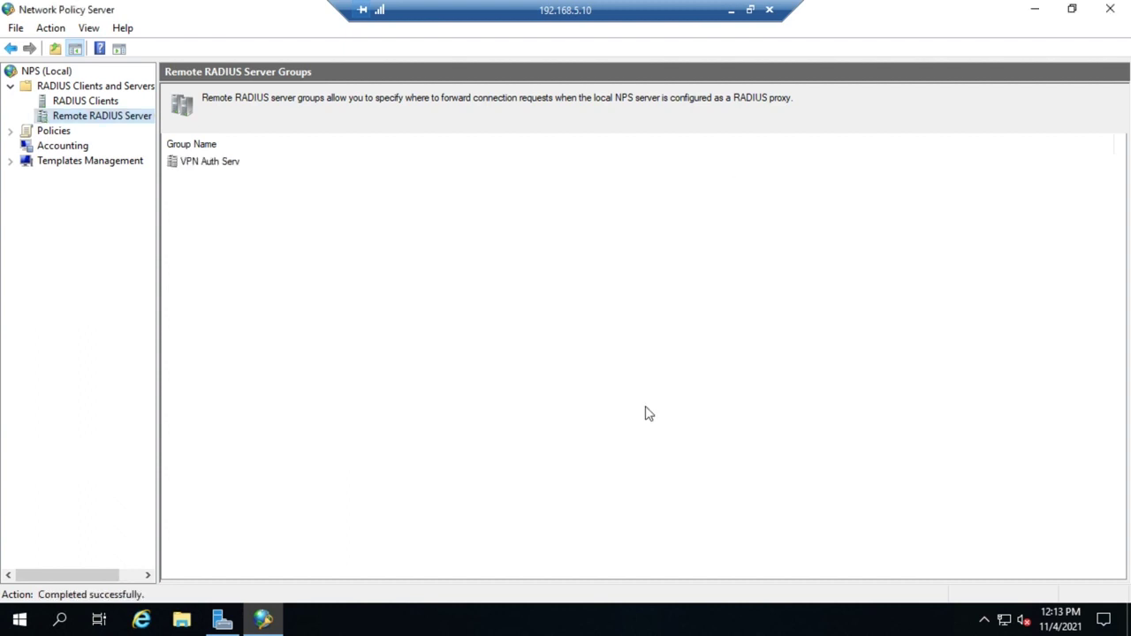
{"action": "double_click", "coordinate": [209, 166]}
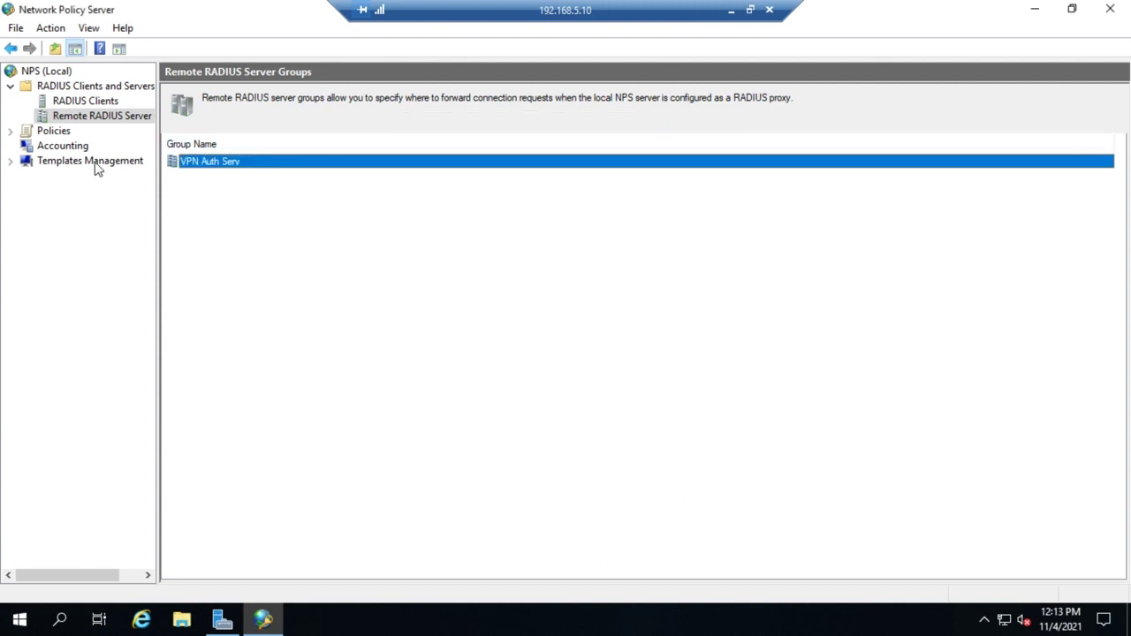
{"action": "left_click", "coordinate": [76, 103]}
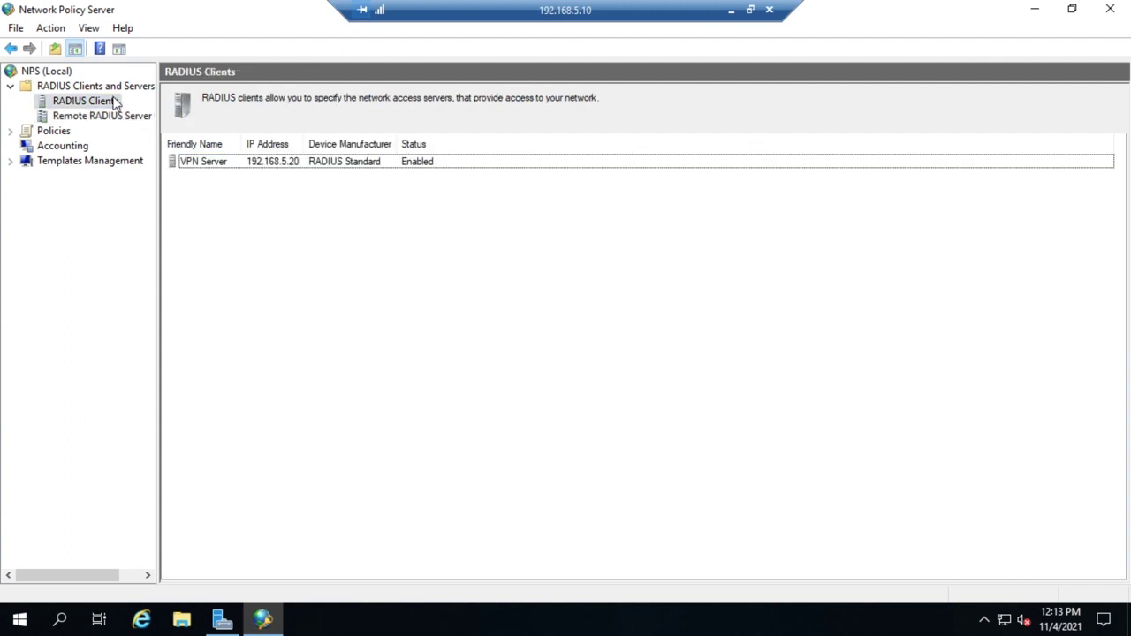
{"action": "left_click", "coordinate": [106, 119]}
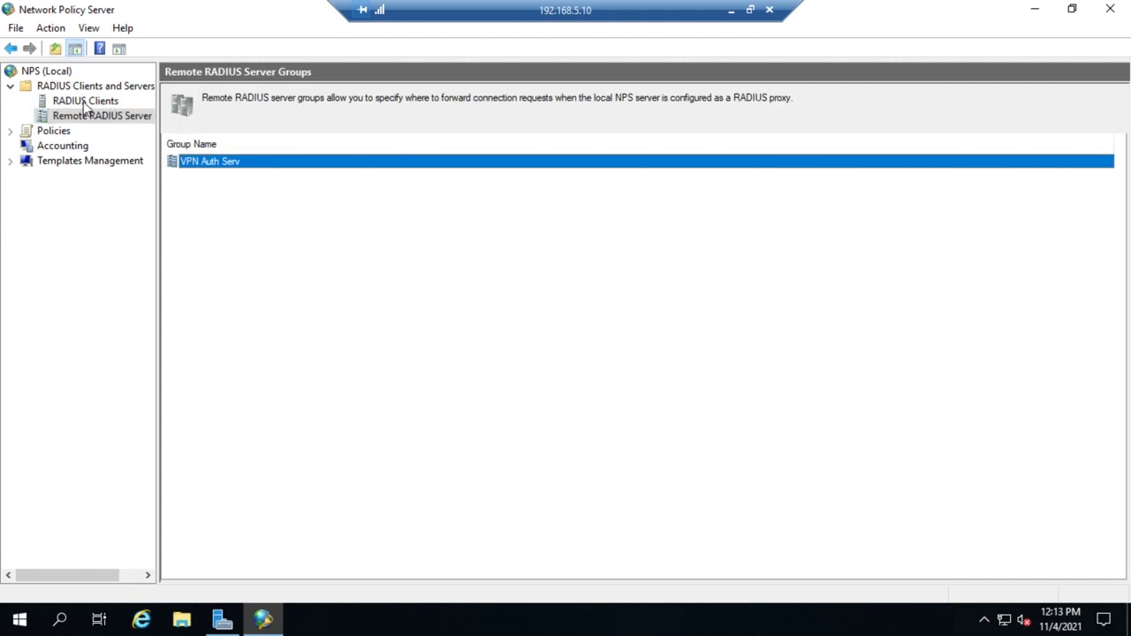
{"action": "left_click", "coordinate": [85, 103]}
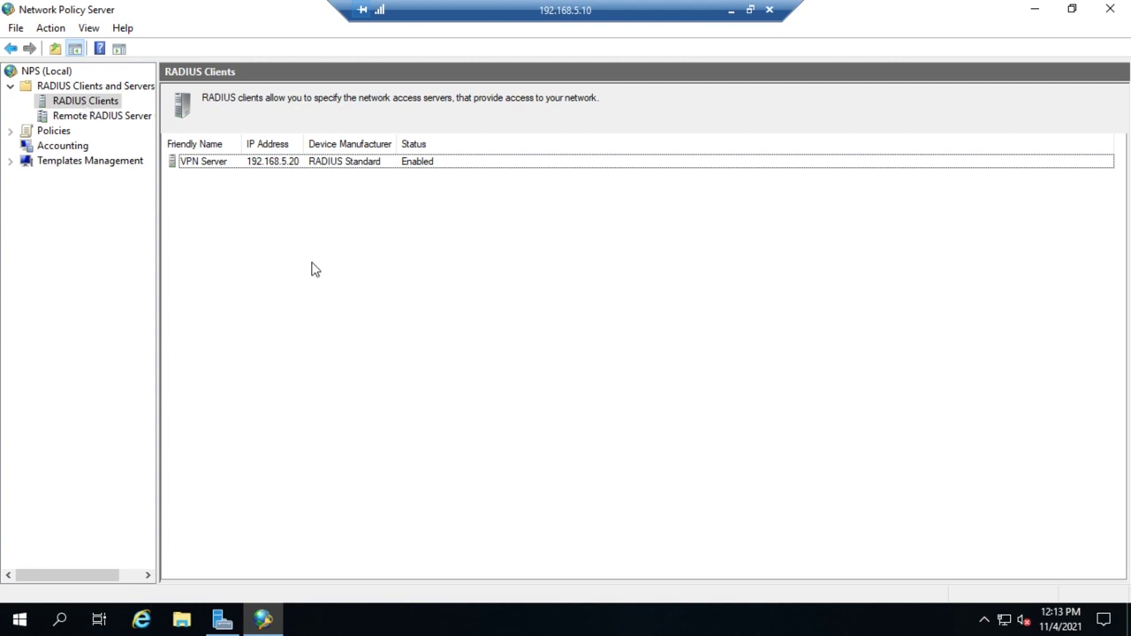
{"action": "left_click", "coordinate": [129, 118]}
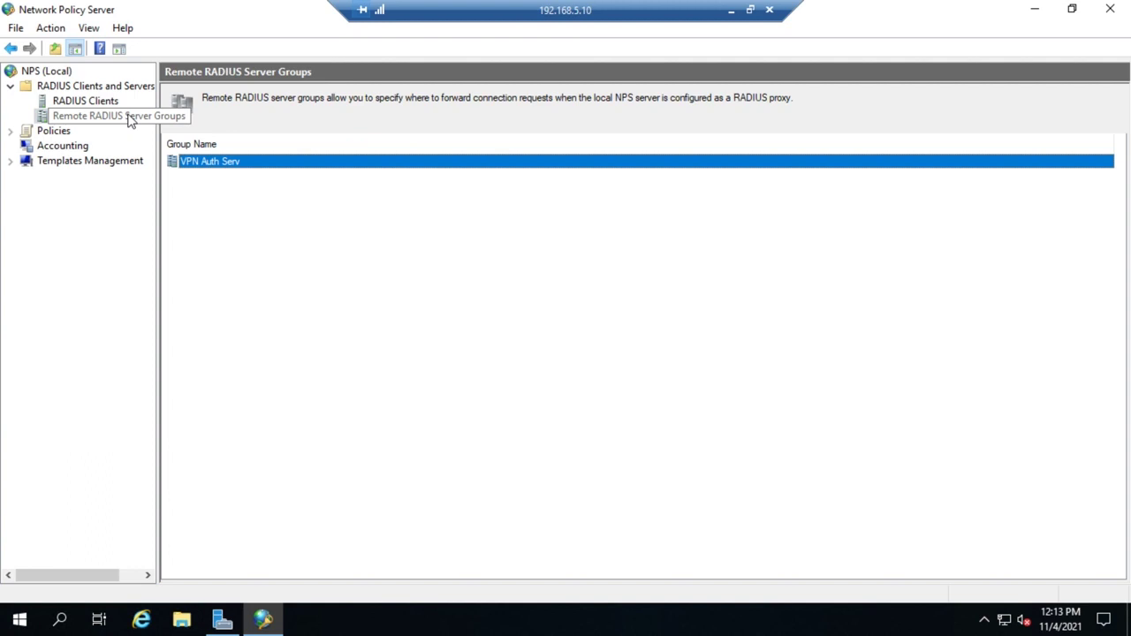